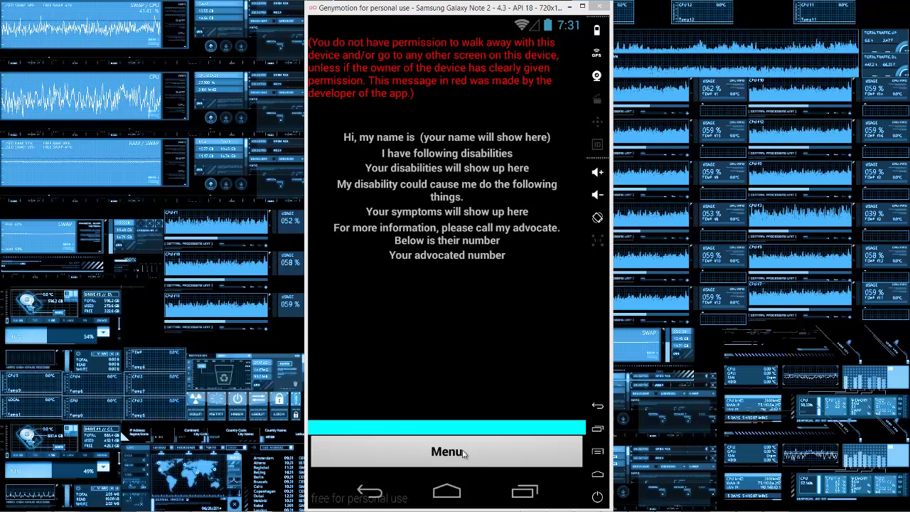
# Step: Open the card's edit form and replace the placeholder name with TRH
pyautogui.click(432, 455)
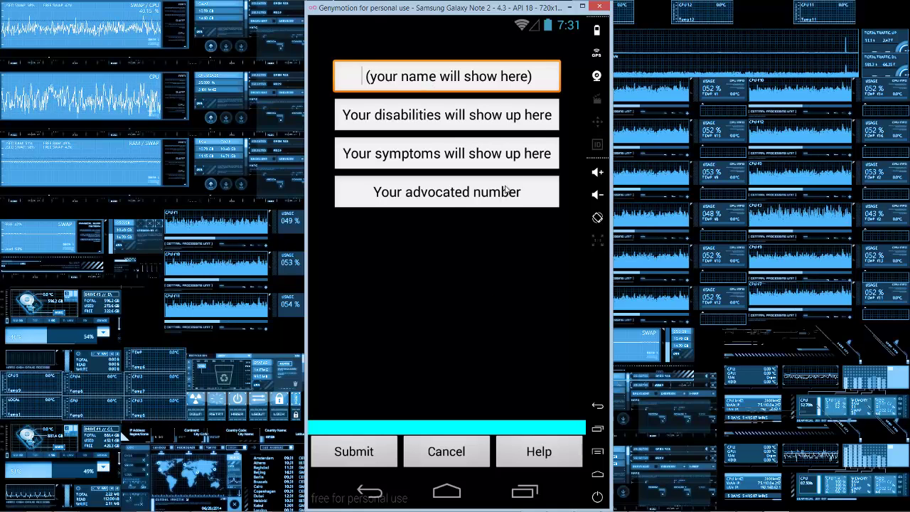
pyautogui.click(540, 79)
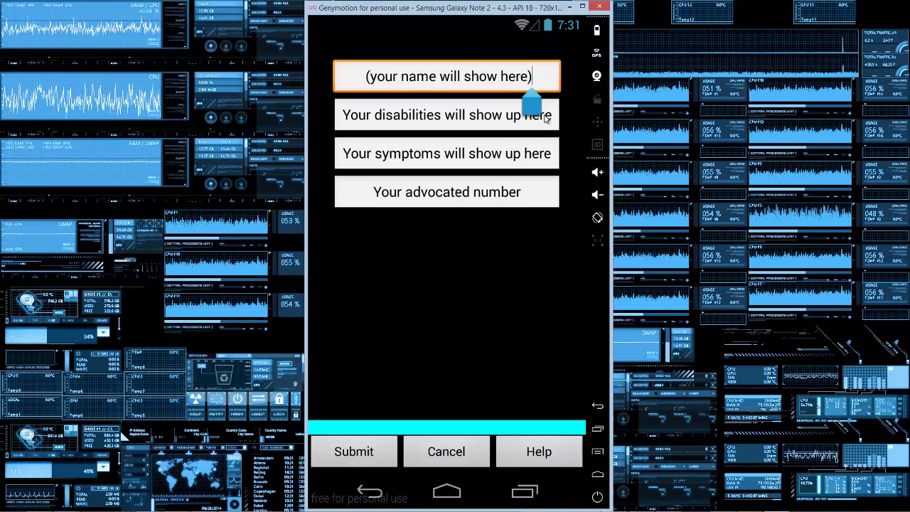
pyautogui.press('BackSpace')
pyautogui.press('BackSpace')
pyautogui.press('BackSpace')
pyautogui.press('BackSpace')
pyautogui.press('BackSpace')
pyautogui.press('BackSpace')
pyautogui.press('BackSpace')
pyautogui.press('BackSpace')
pyautogui.press('BackSpace')
pyautogui.press('BackSpace')
pyautogui.write('TRH')
pyautogui.press('Tab')
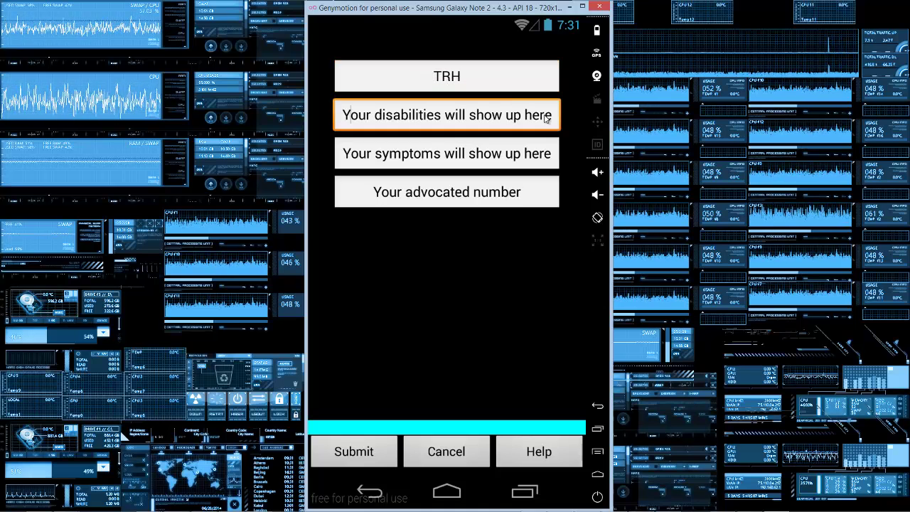
# Step: Replace the disabilities placeholder text with Dis
pyautogui.doubleClick(546, 115)
pyautogui.click(537, 155)
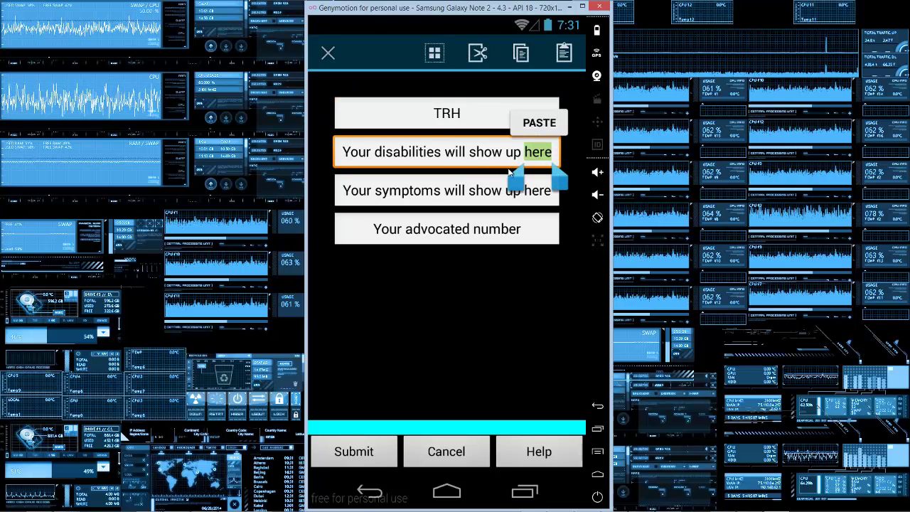
pyautogui.hotkey('ctrl', 'a')
pyautogui.write('D')
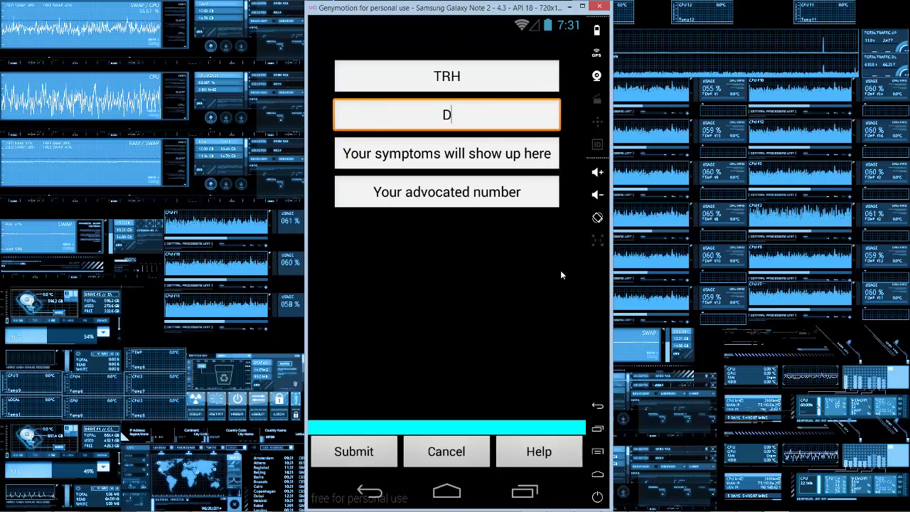
pyautogui.write('is')
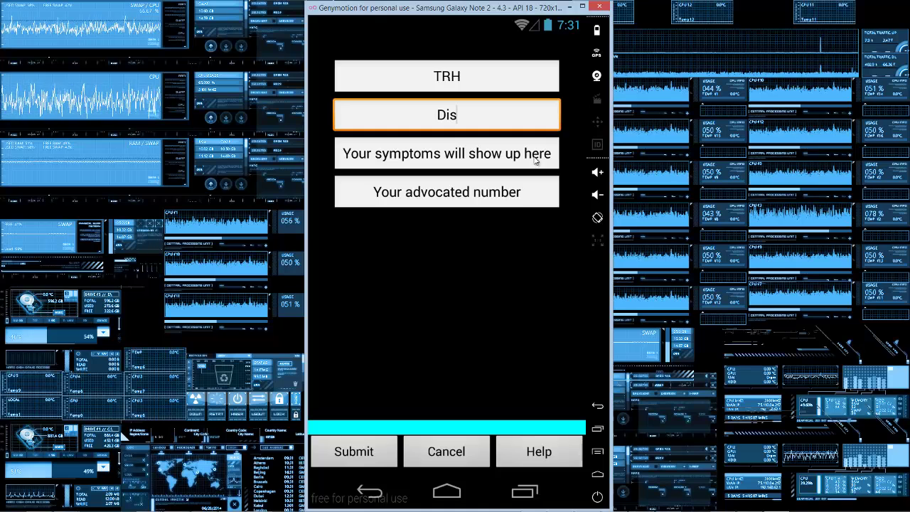
# Step: Replace the symptoms placeholder text with Being cool
pyautogui.doubleClick(511, 154)
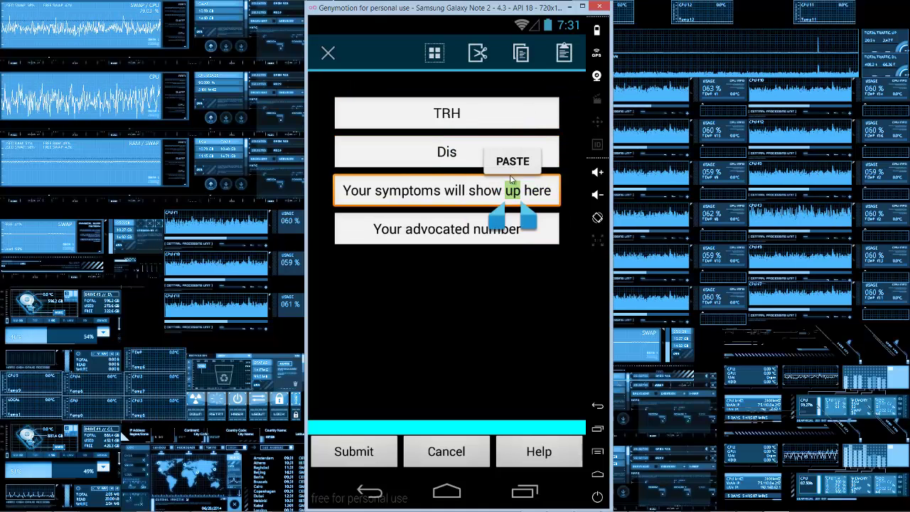
pyautogui.moveTo(496, 216); pyautogui.dragTo(334, 216)
pyautogui.moveTo(524, 213); pyautogui.dragTo(562, 217)
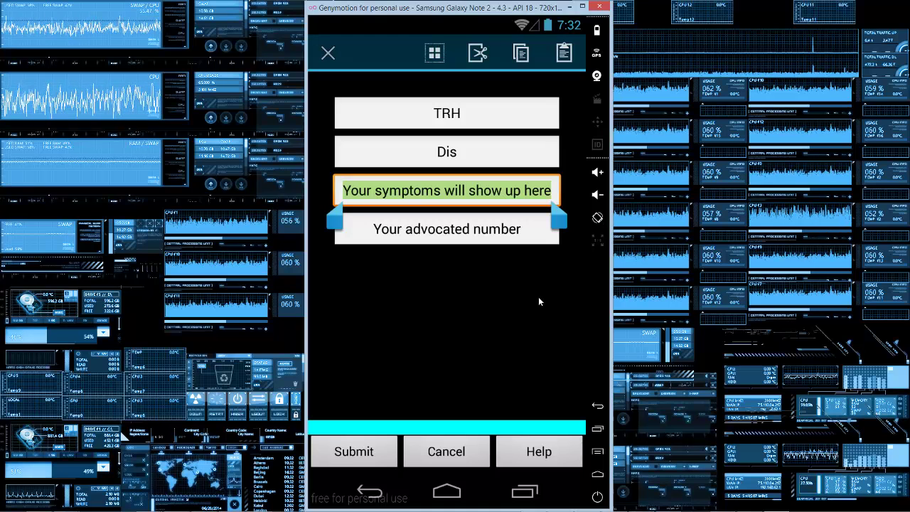
pyautogui.write('Being cool')
# Step: Enter the advocate number as 555-55, removing the stray 44 and 1- entries
pyautogui.click(447, 192)
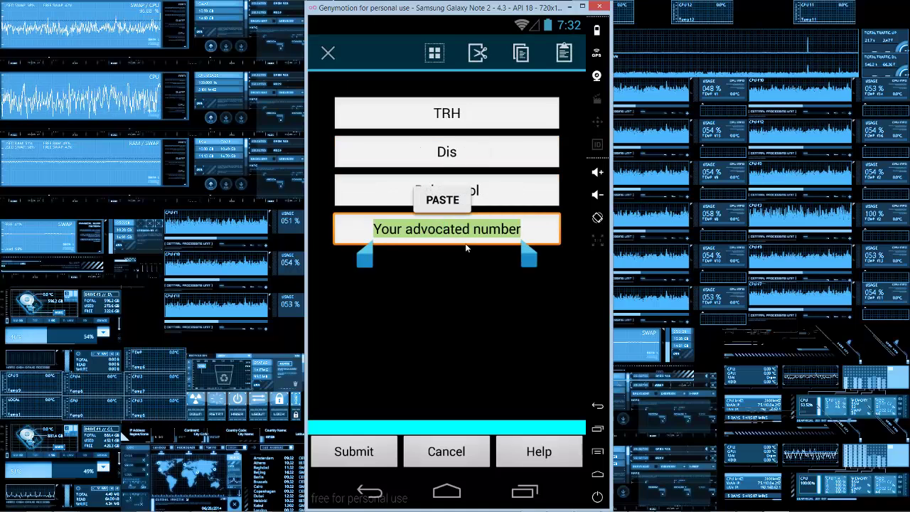
pyautogui.write('44')
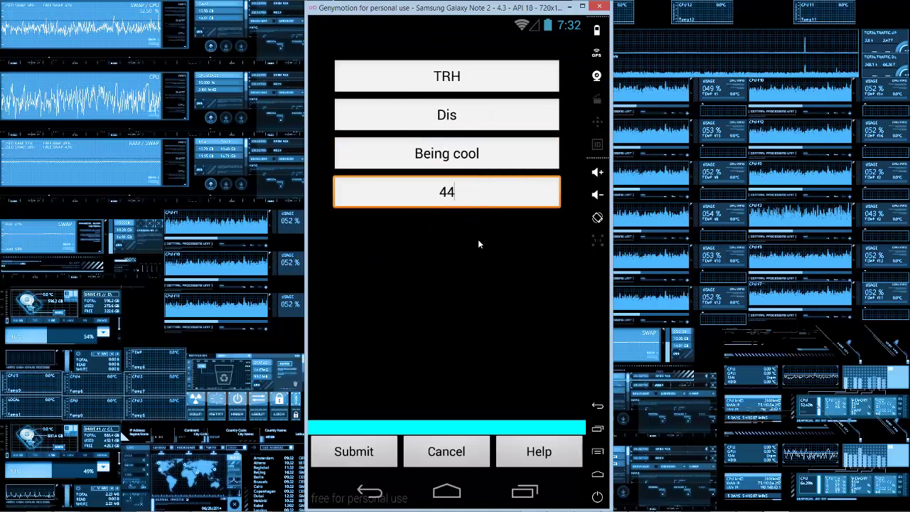
pyautogui.press('BackSpace')
pyautogui.press('BackSpace')
pyautogui.write('55555')
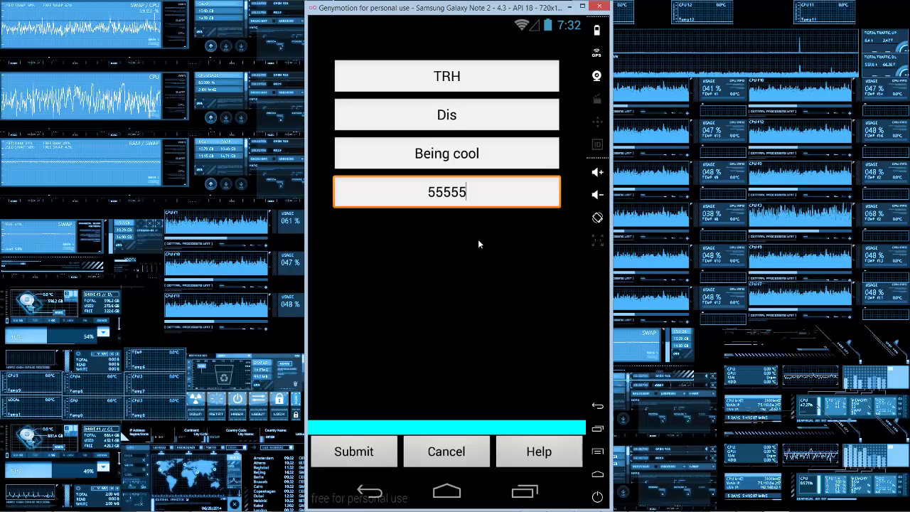
pyautogui.press('Left')
pyautogui.press('Left')
pyautogui.write('-')
pyautogui.press('Left')
pyautogui.press('Left')
pyautogui.press('Left')
pyautogui.press('Left')
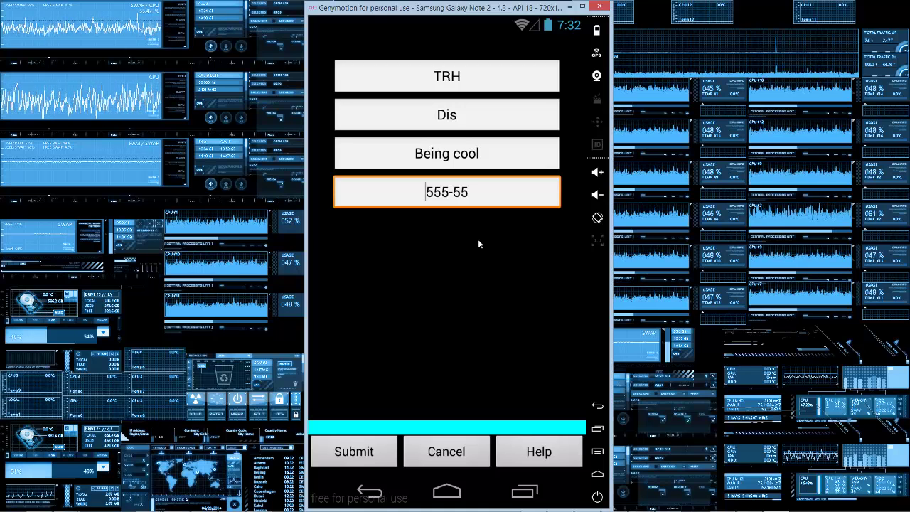
pyautogui.write('1-')
pyautogui.press('BackSpace')
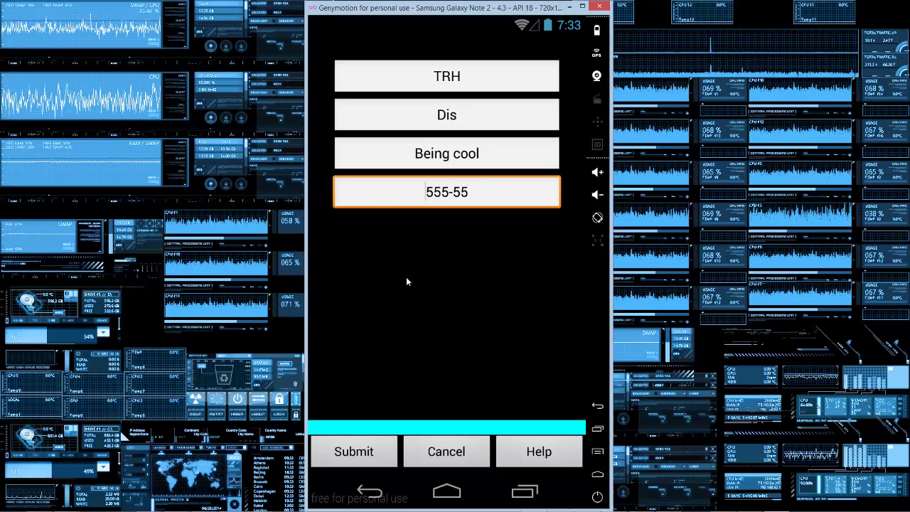
# Step: Submit the form so the card shows TRH, Dis, Being cool and 555-55
pyautogui.click(361, 448)
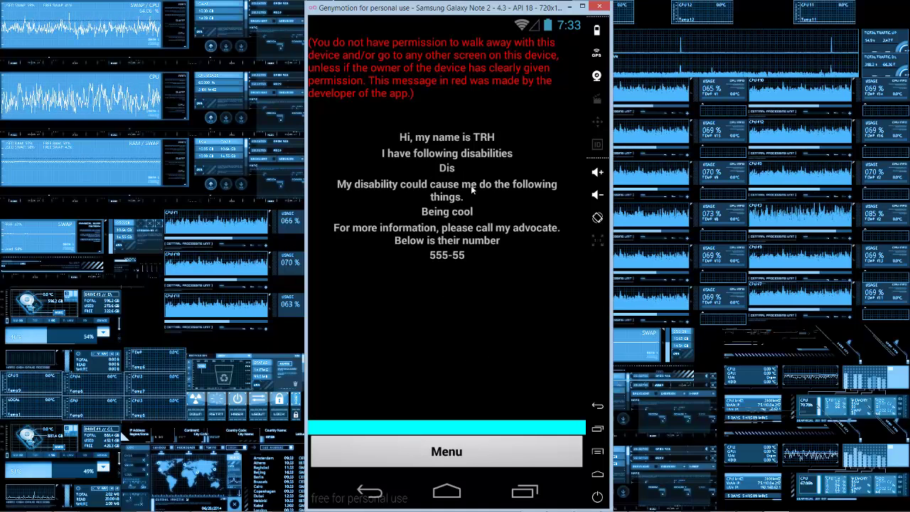
# Step: Reopen the edit form, touch the Dis, Being cool and TRH fields unchanged, and resubmit
pyautogui.click(492, 453)
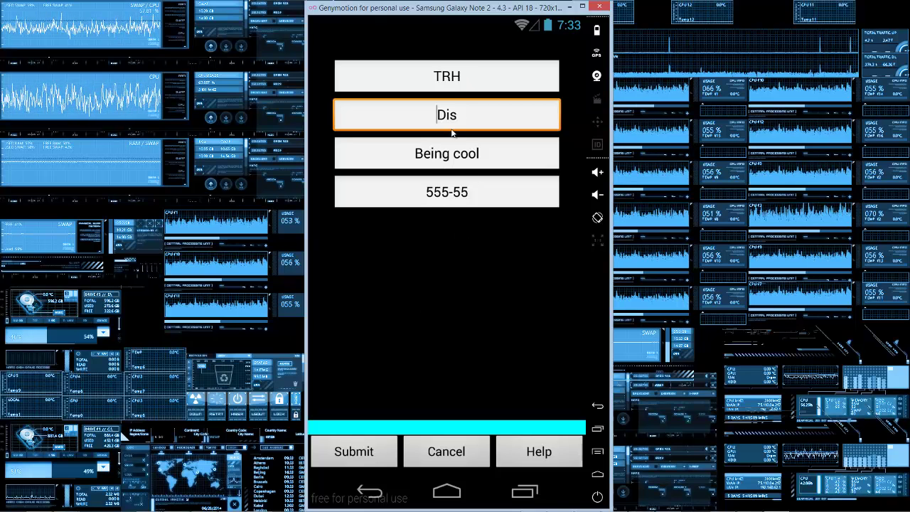
pyautogui.click(471, 114)
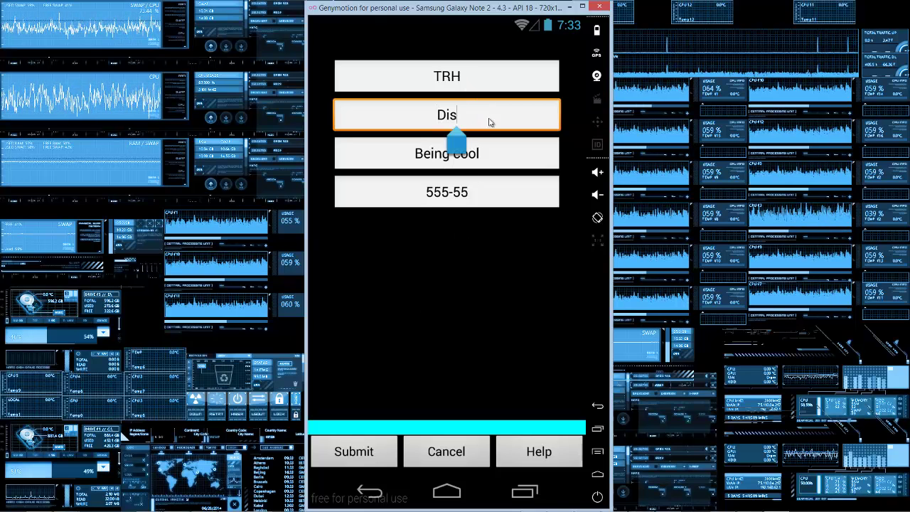
pyautogui.click(490, 162)
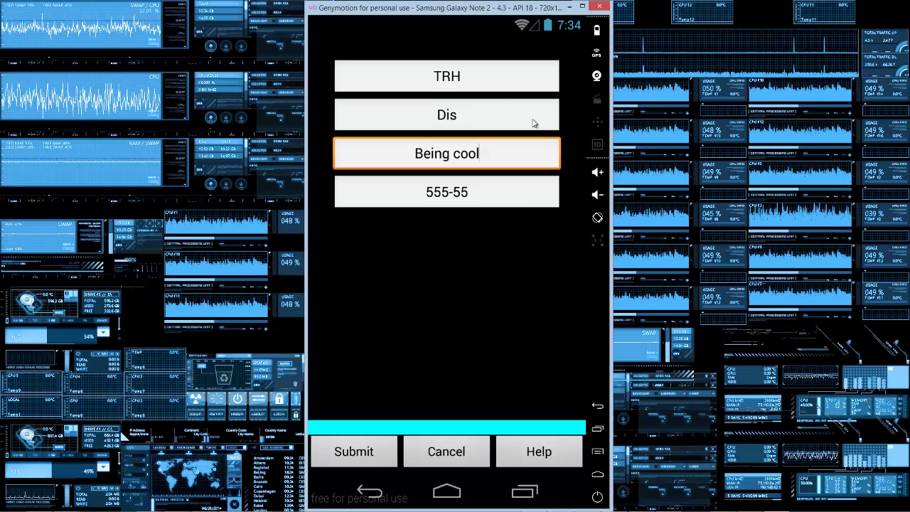
pyautogui.click(490, 74)
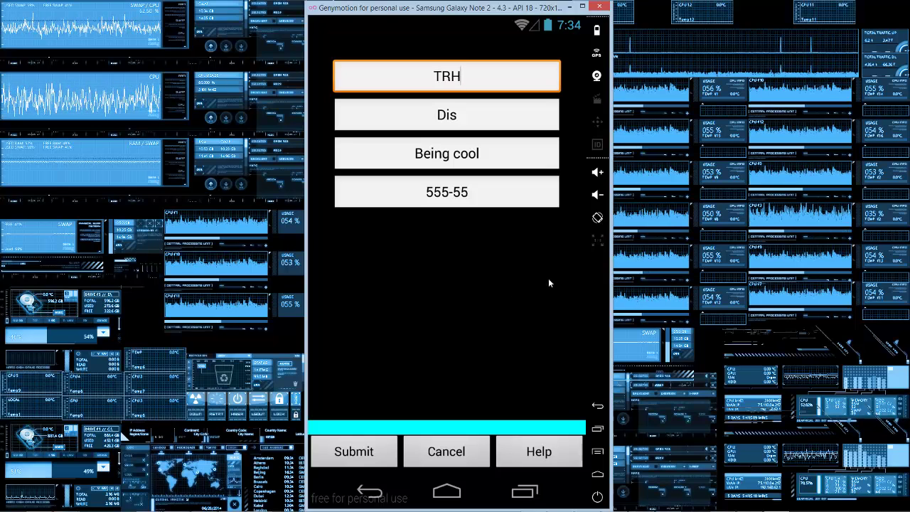
pyautogui.click(354, 451)
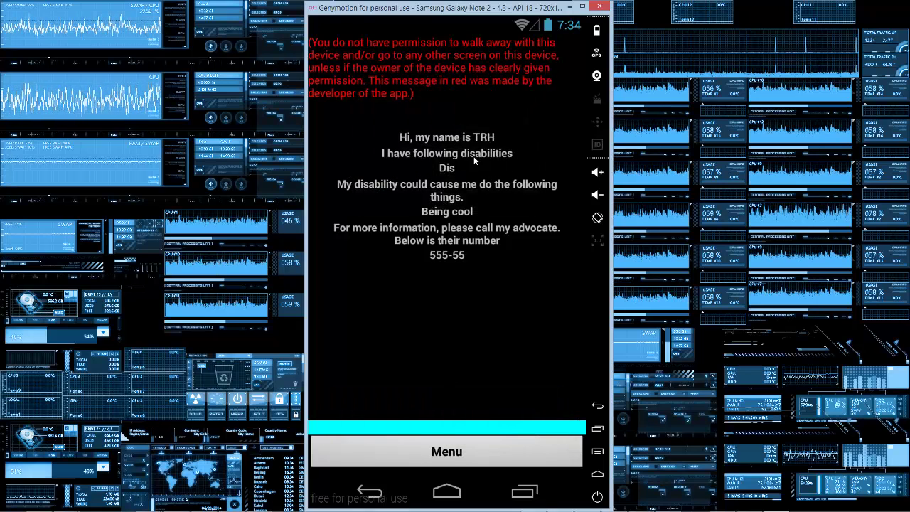
# Step: Reopen the edit form and show spelling suggestions for the name TRH
pyautogui.click(426, 453)
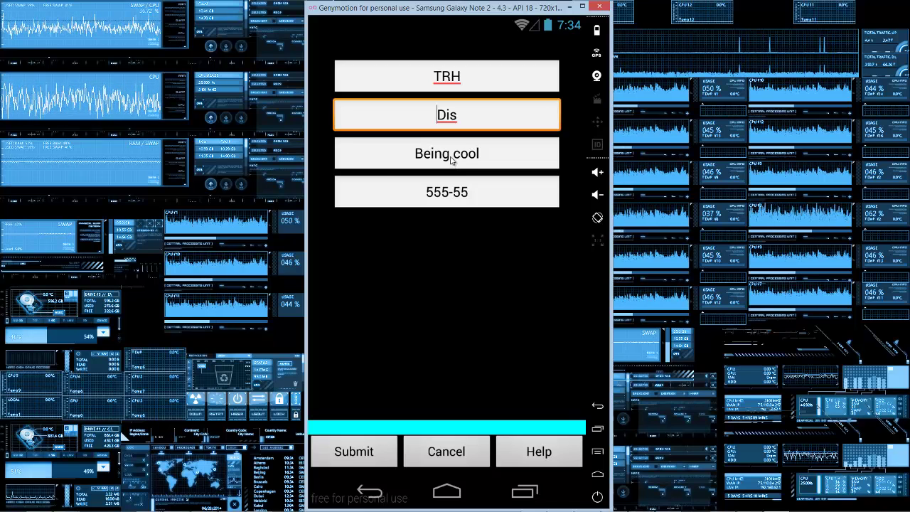
pyautogui.click(431, 82)
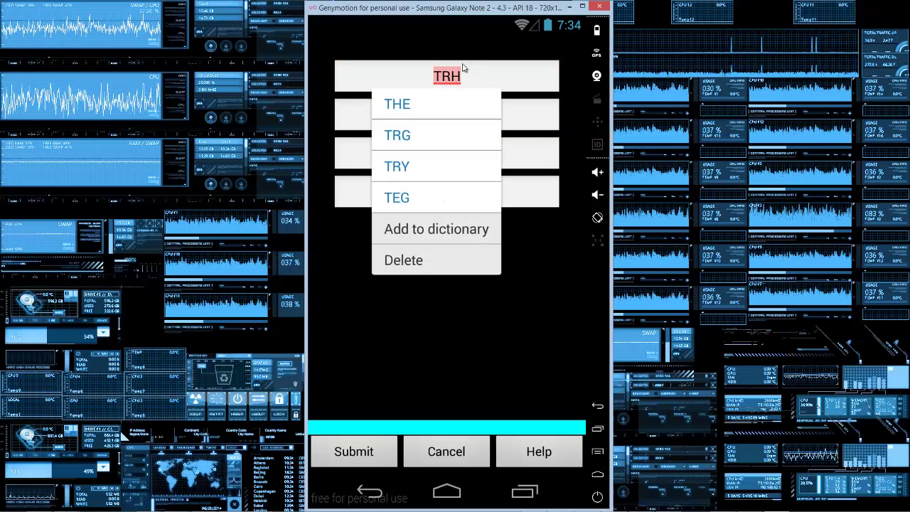
# Step: Dismiss the TRH and Dis suggestion popups, leaving all four entries unchanged
pyautogui.click(461, 73)
pyautogui.doubleClick(452, 71)
pyautogui.click(452, 70)
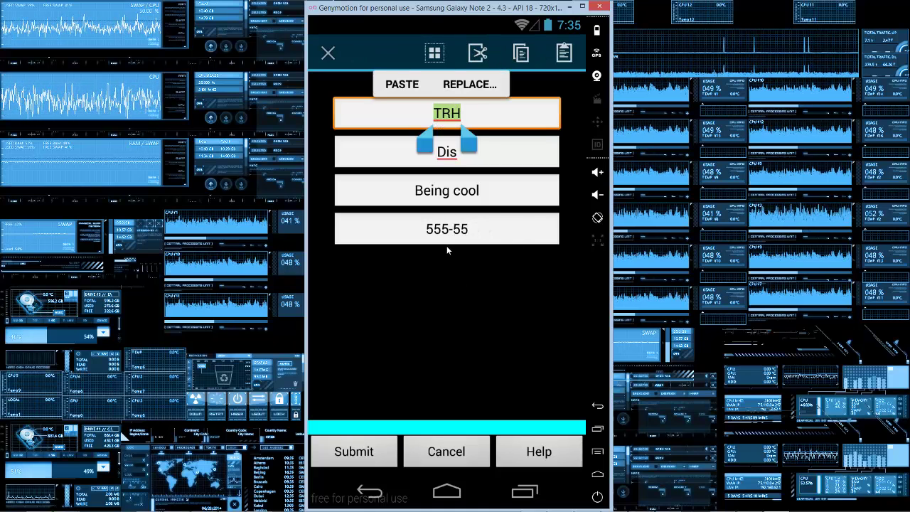
pyautogui.click(481, 229)
pyautogui.click(494, 193)
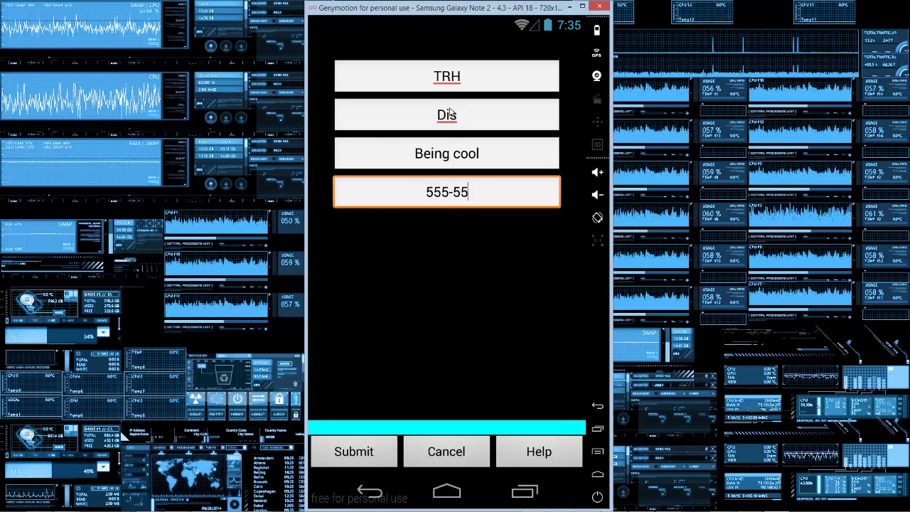
pyautogui.doubleClick(446, 79)
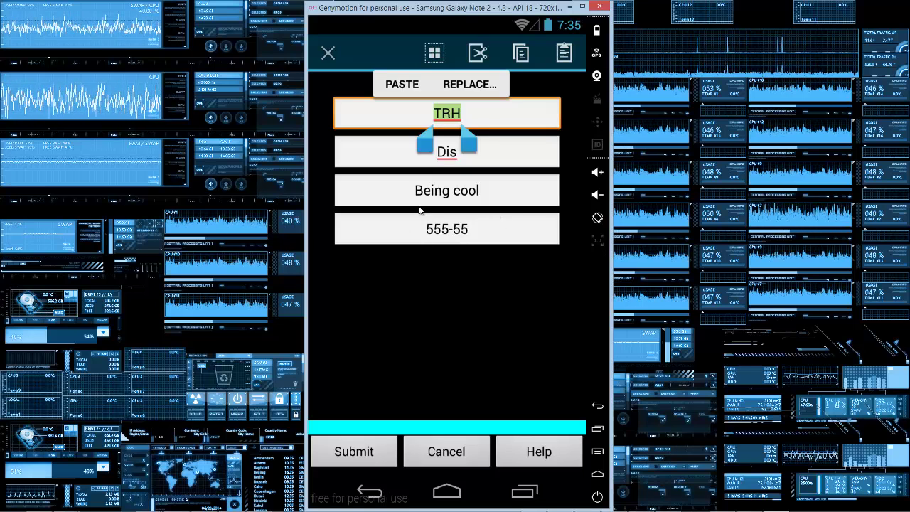
pyautogui.click(470, 148)
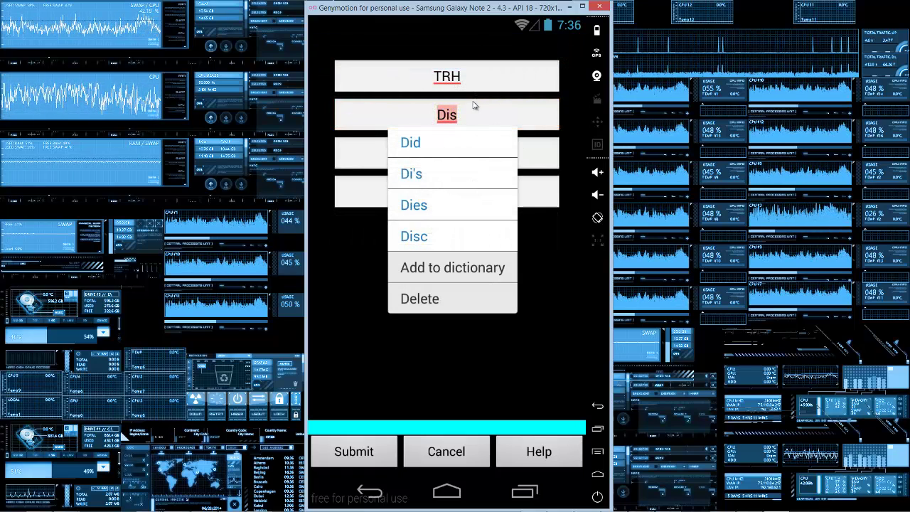
pyautogui.click(465, 84)
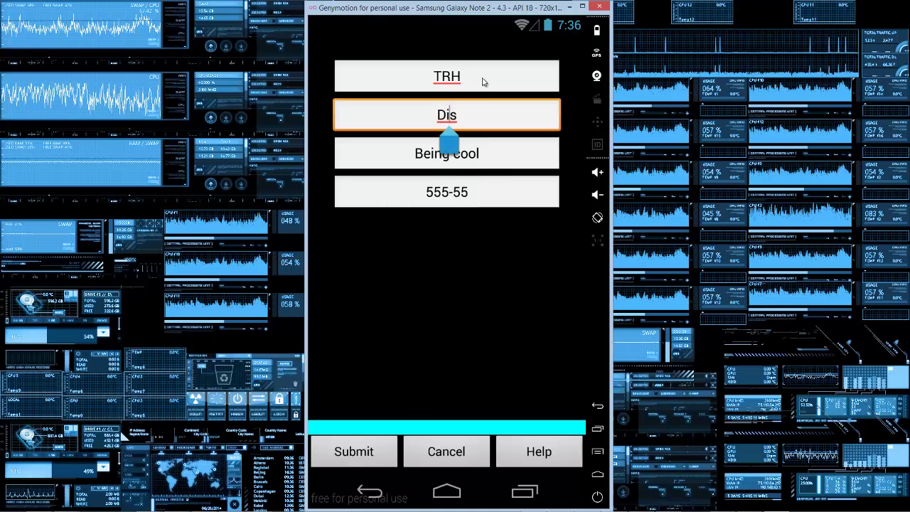
pyautogui.click(449, 444)
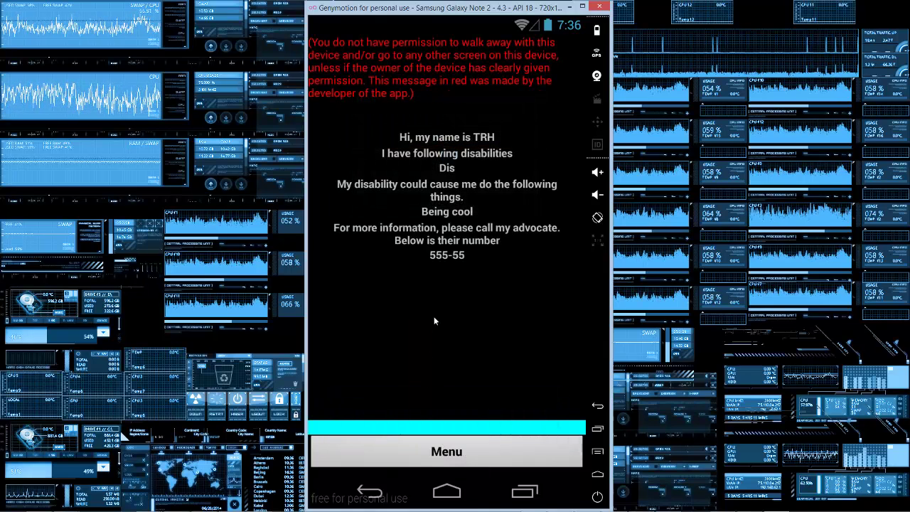